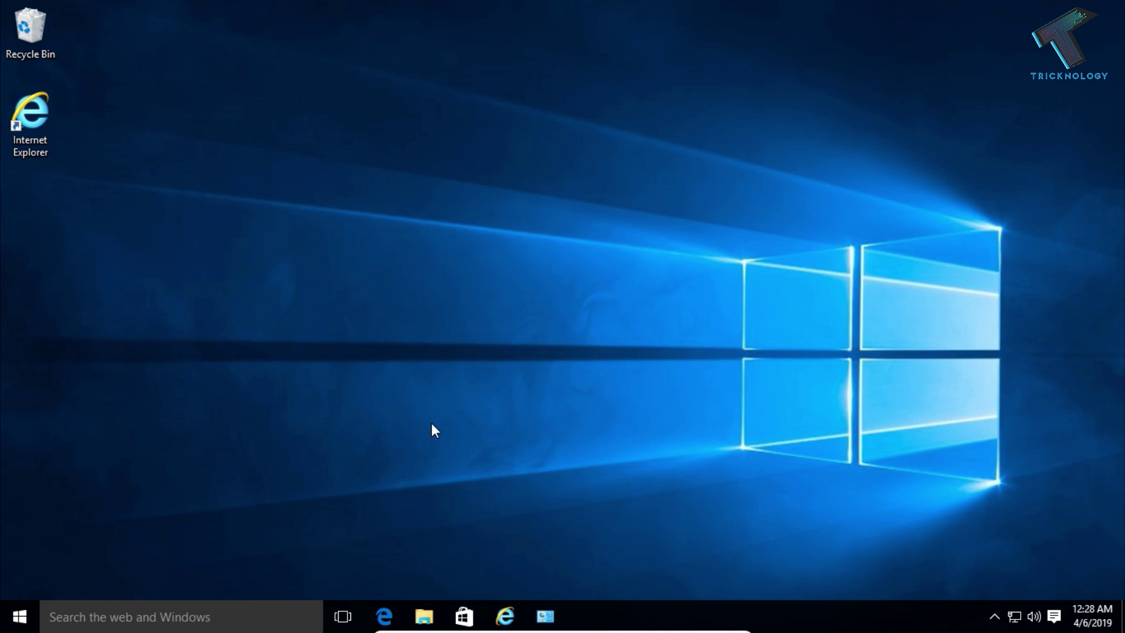
Open the Windows Firewall page with firewall.cpl from Run, then open Advanced settings
click(690, 280)
key(super+r)
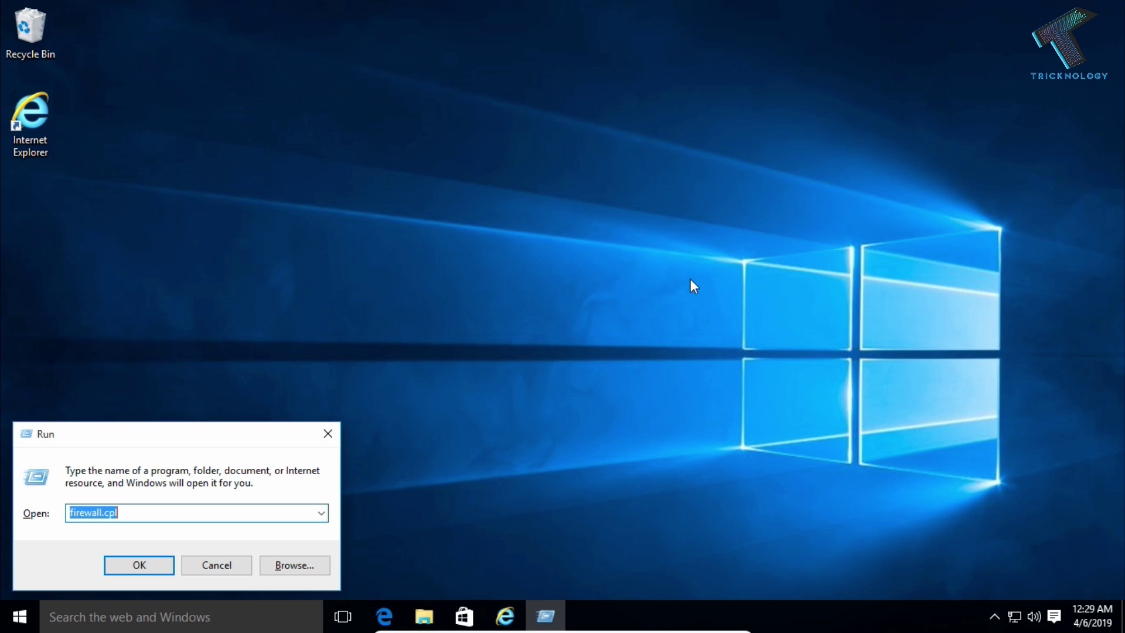
text(firewall.)
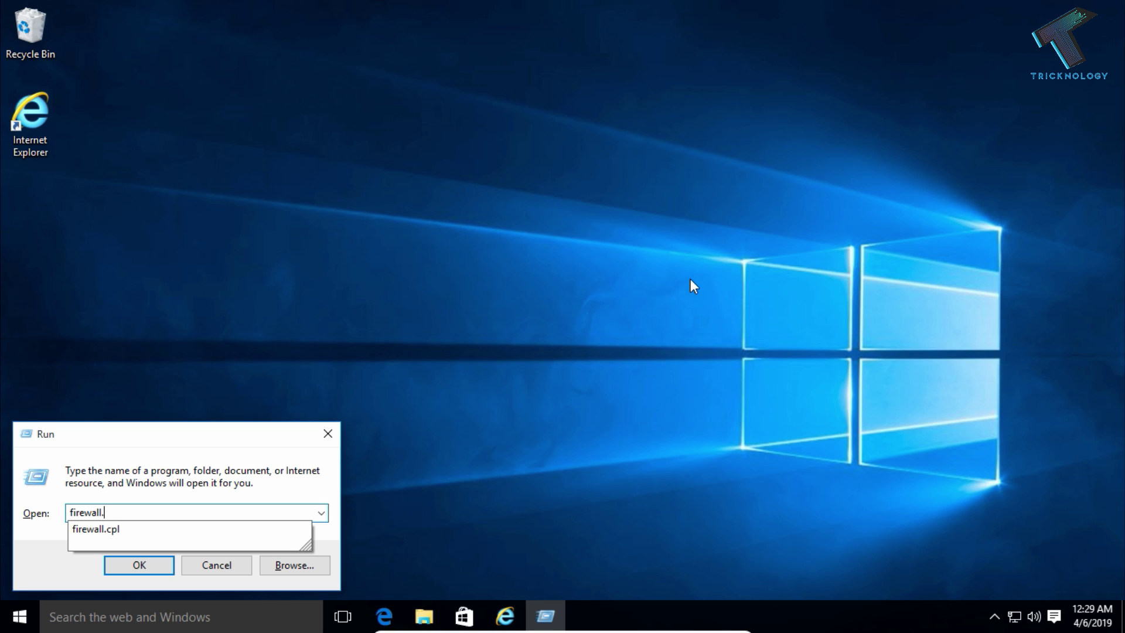
text(cpl)
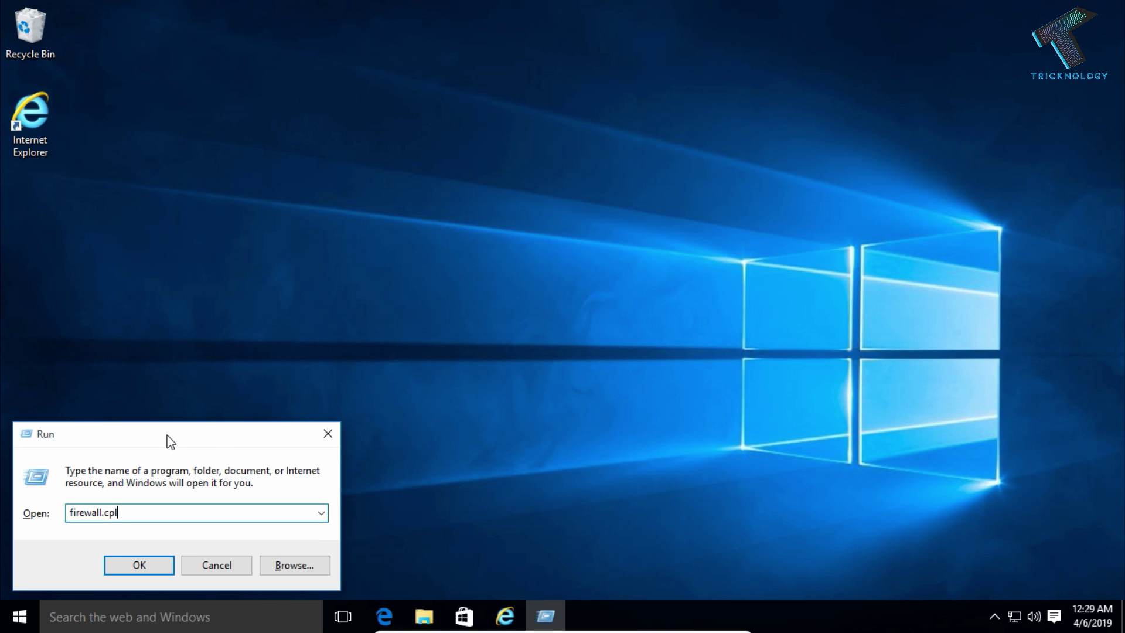
drag(170, 445, 586, 230)
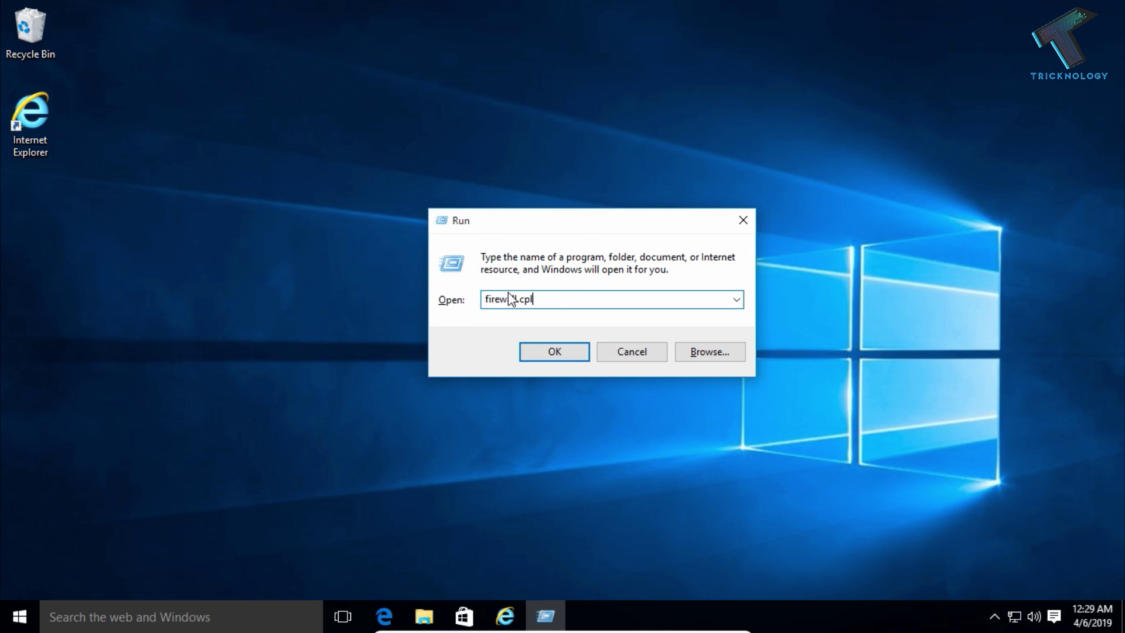
click(557, 357)
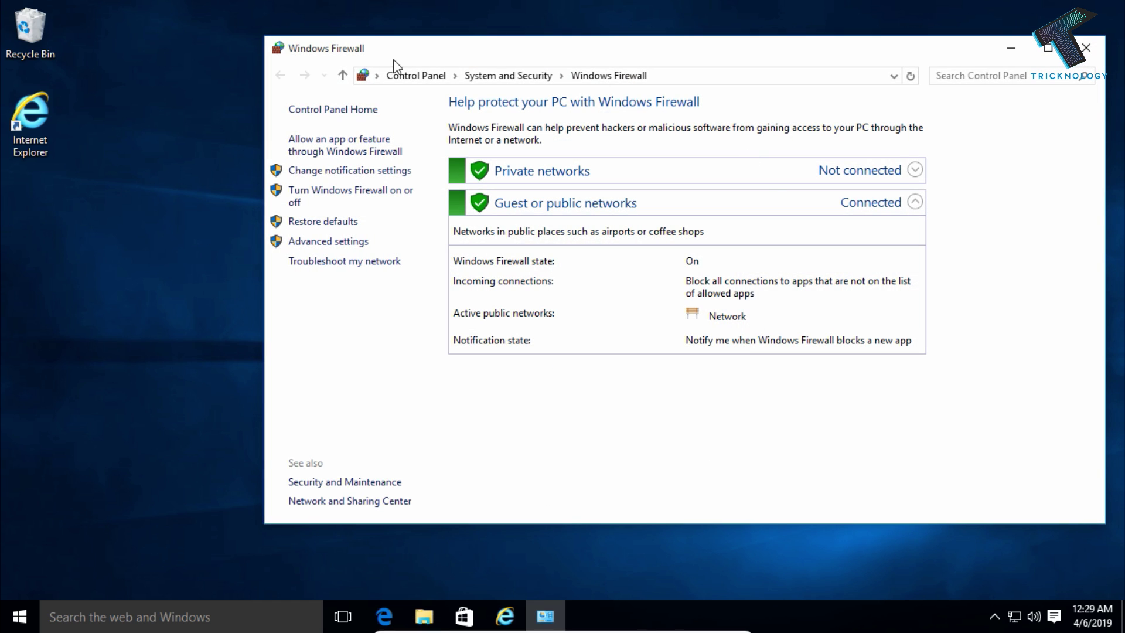
drag(536, 51, 489, 52)
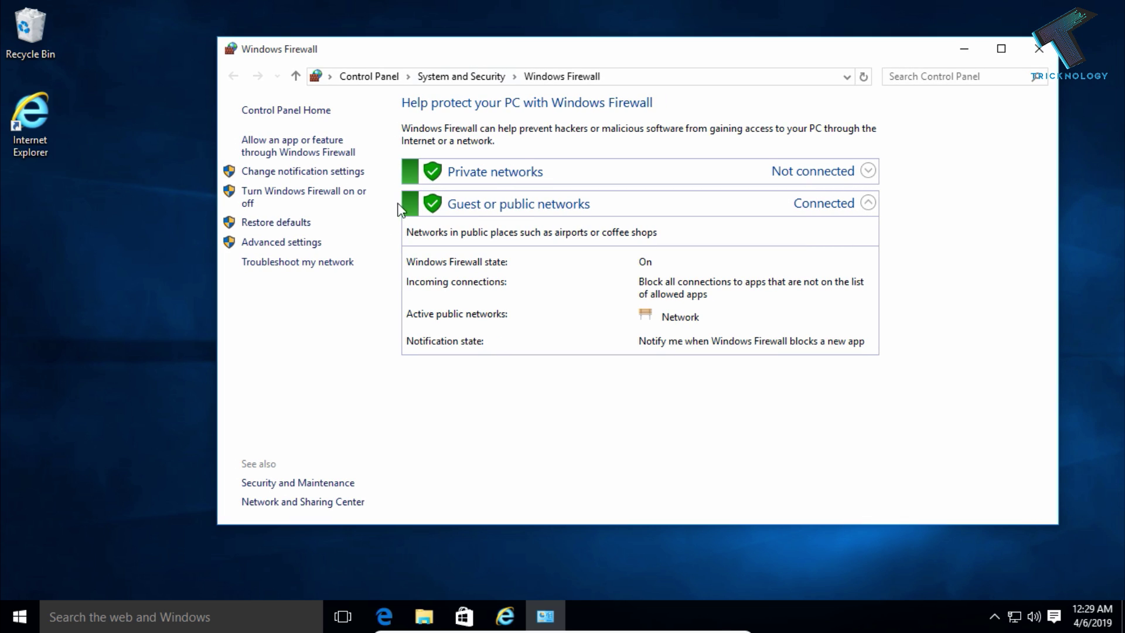
click(300, 245)
Move the advanced console right, view Outbound Rules, then return to Inbound Rules
drag(451, 13, 675, 16)
click(315, 96)
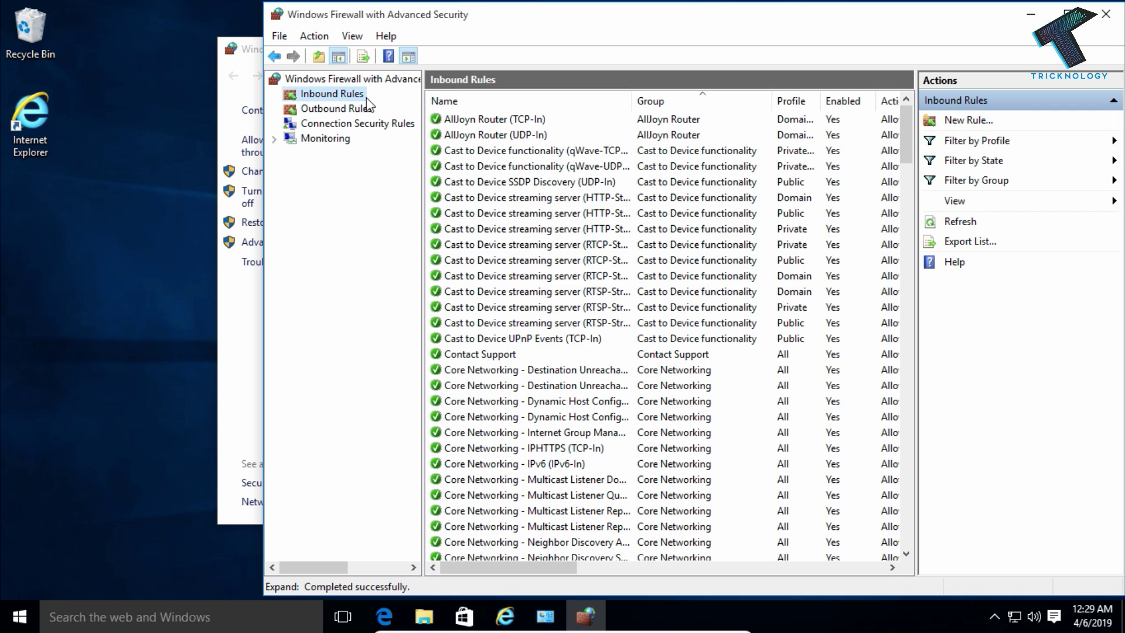
click(367, 109)
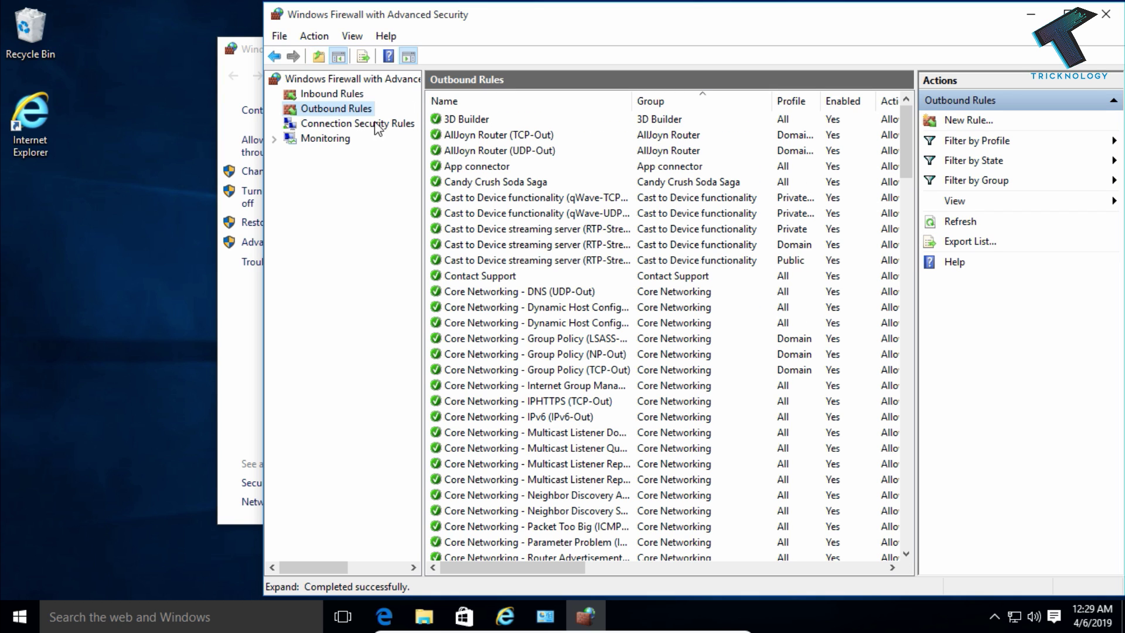
click(335, 95)
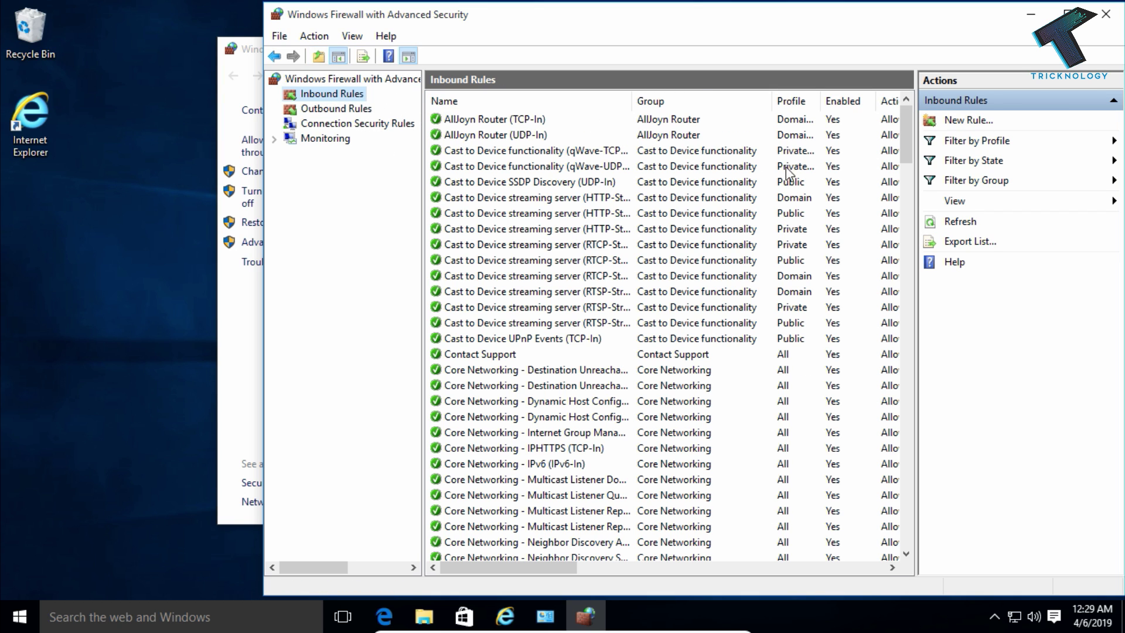
Start a new inbound rule of type Program and advance to the program path page
click(966, 125)
drag(376, 58, 684, 27)
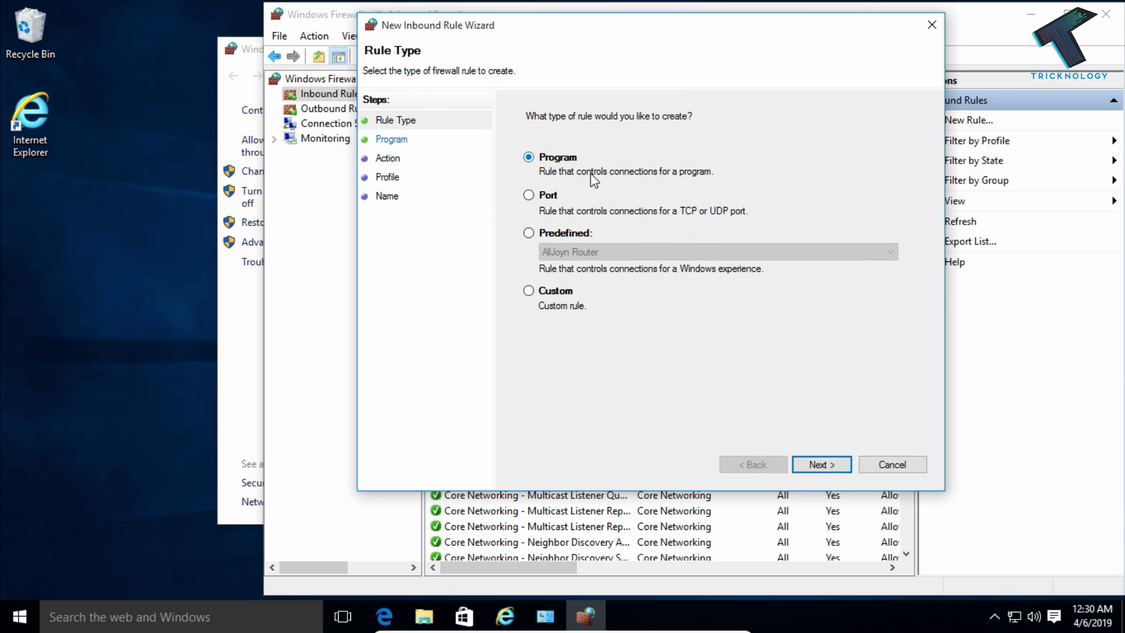
click(831, 471)
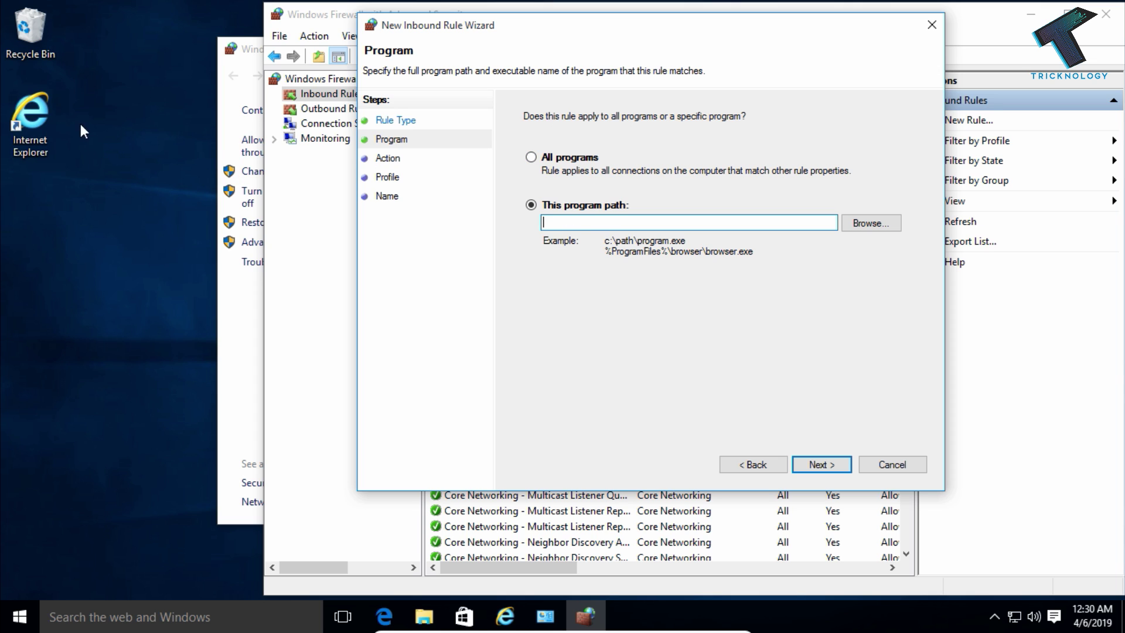
Copy Internet Explorer's path from its shortcut properties into the rule's program path
right_click(27, 110)
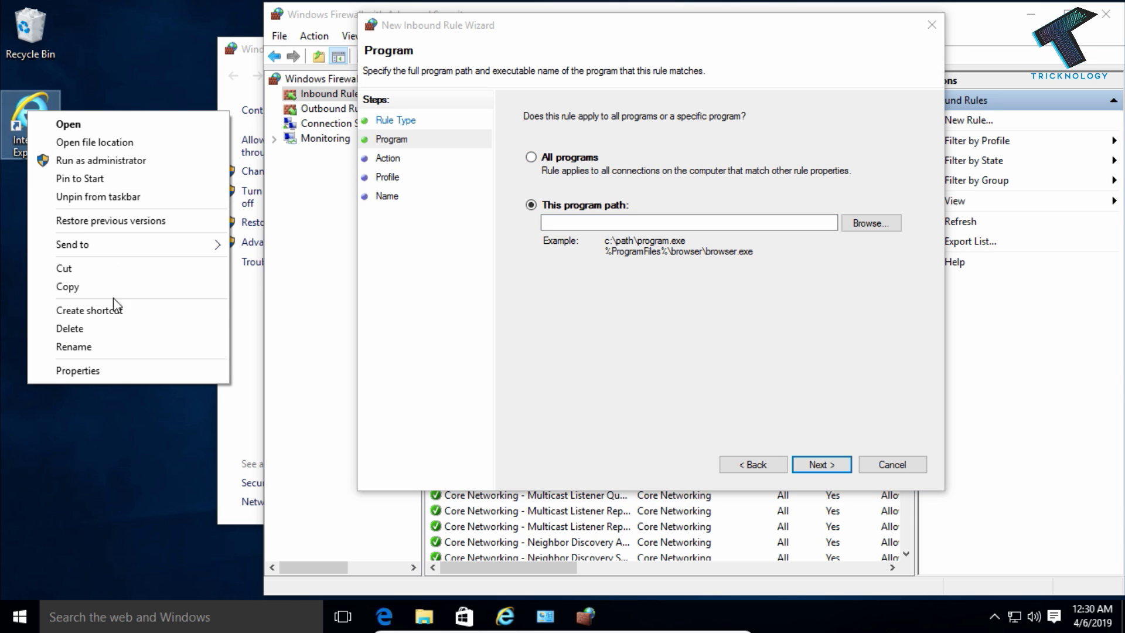
click(113, 372)
click(149, 265)
drag(121, 260, 298, 262)
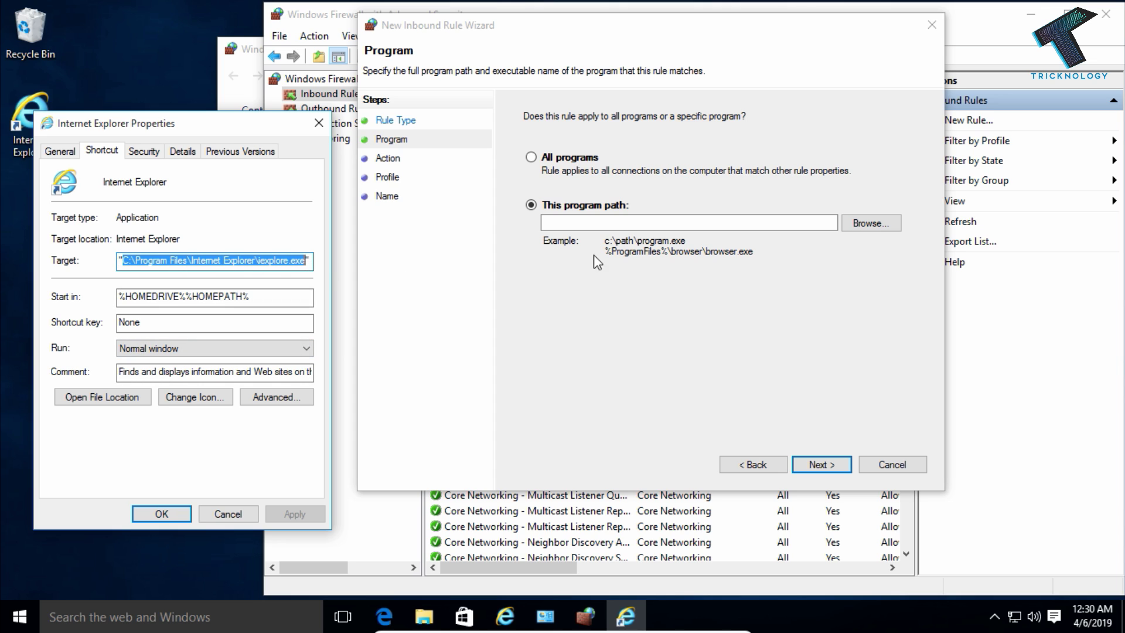
click(696, 222)
text(C:\Program Files\Internet Explorer\iexplore.exe)
drag(782, 227, 364, 234)
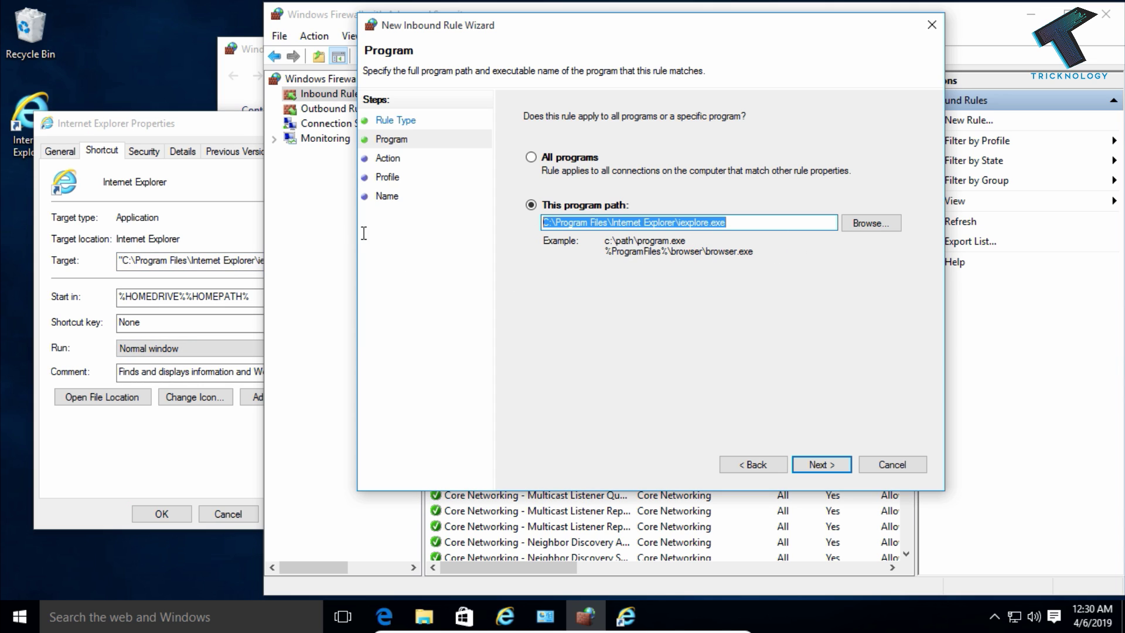
Browse to C:\Program Files\Internet Explorer and pick iexplore.exe as the rule's program
click(872, 226)
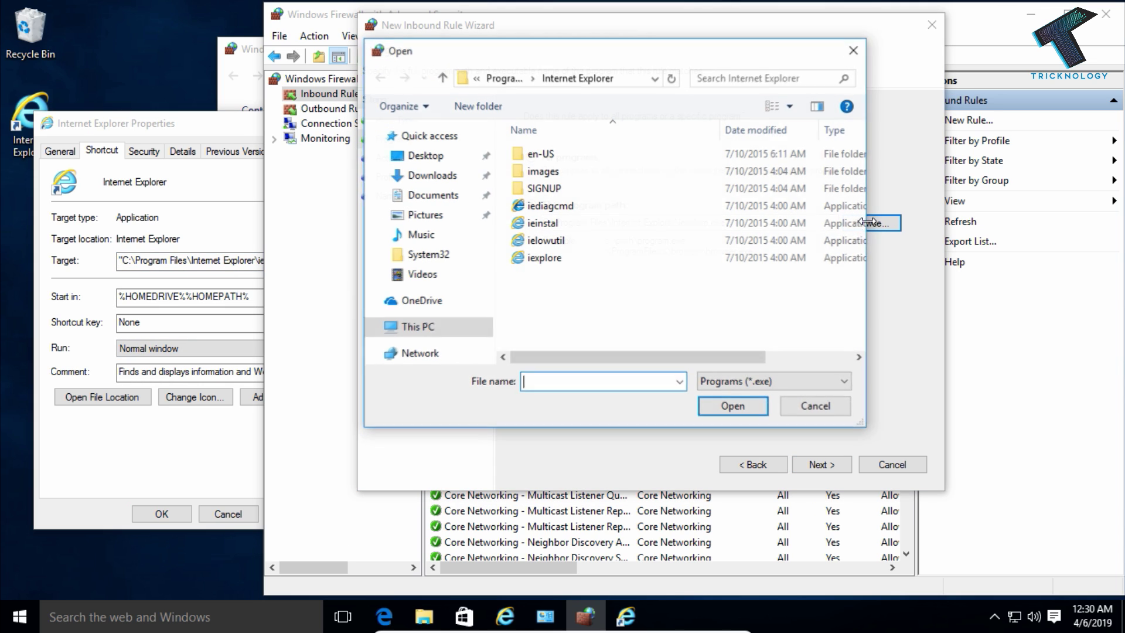
click(431, 330)
scroll(635, 312, down, 1)
double_click(648, 286)
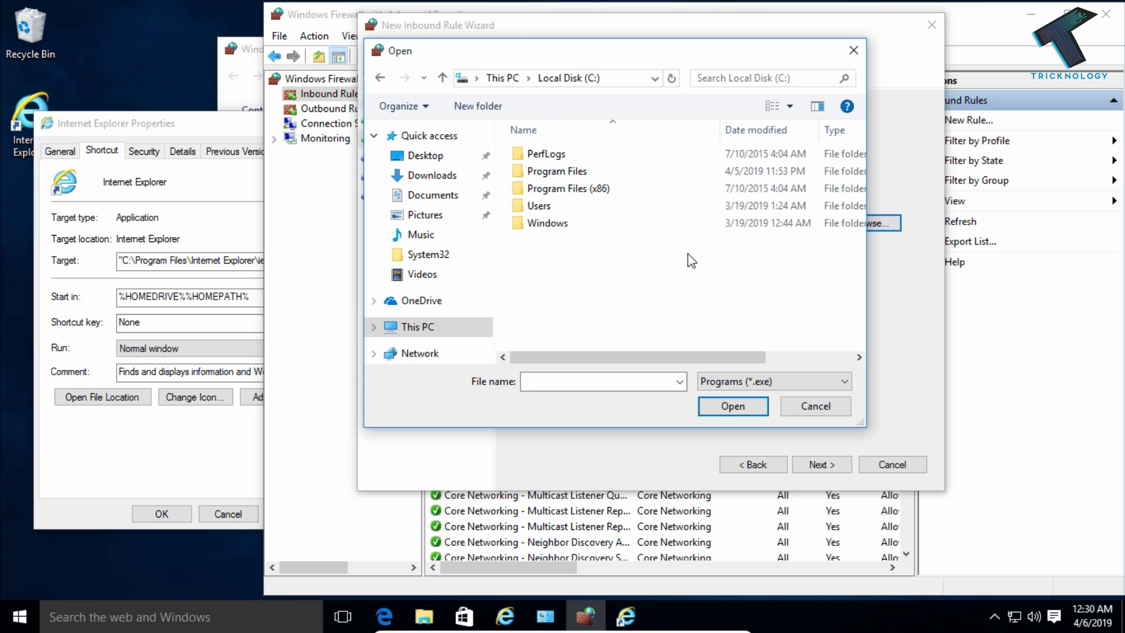
double_click(643, 171)
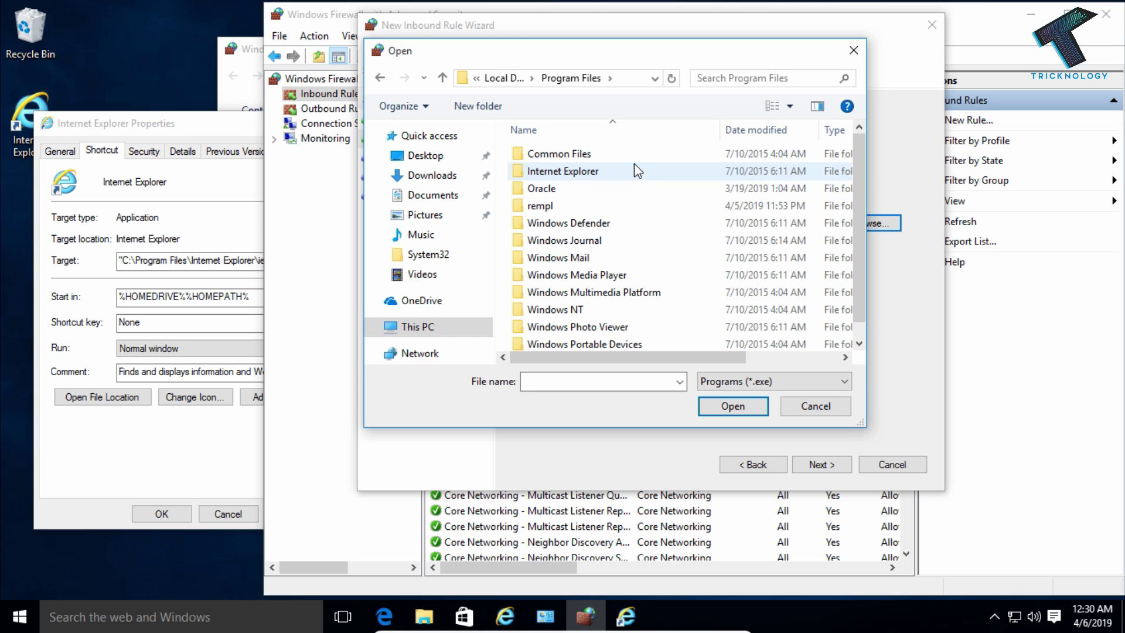
double_click(636, 172)
click(583, 257)
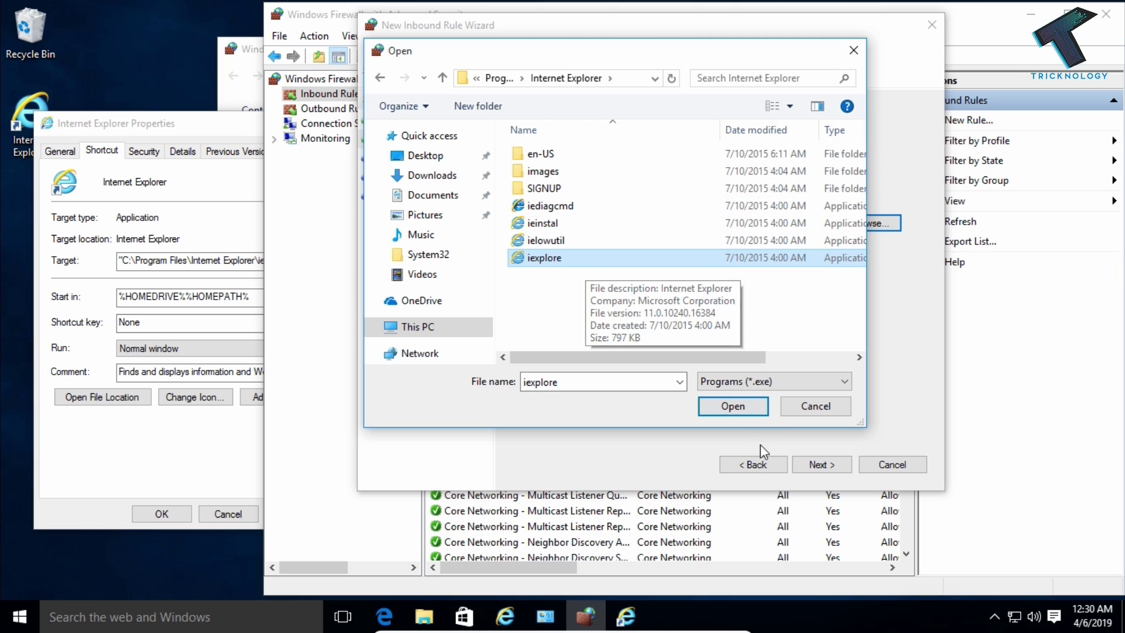
double_click(586, 261)
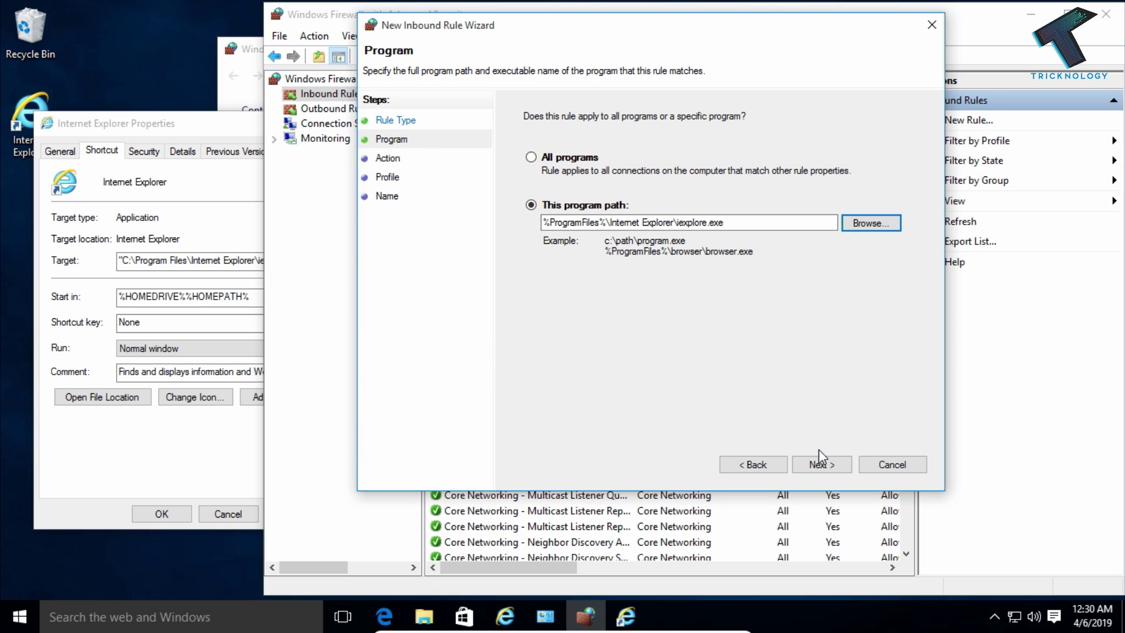
Block the connection on all profiles and name the inbound rule 'IE Inbound Block'
click(825, 464)
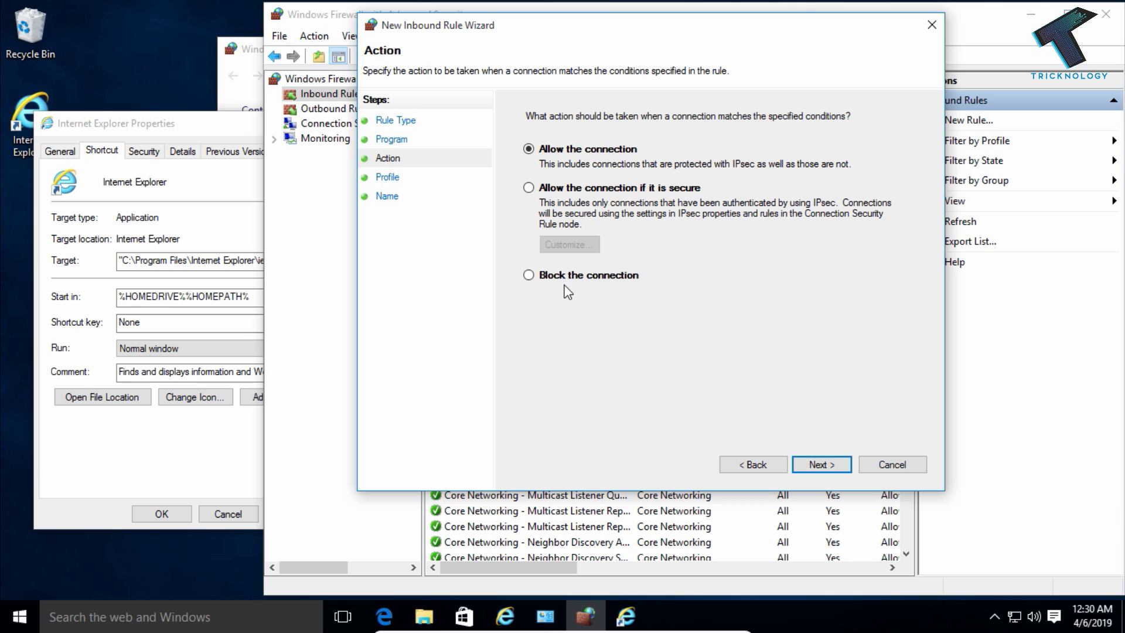
click(832, 472)
click(833, 471)
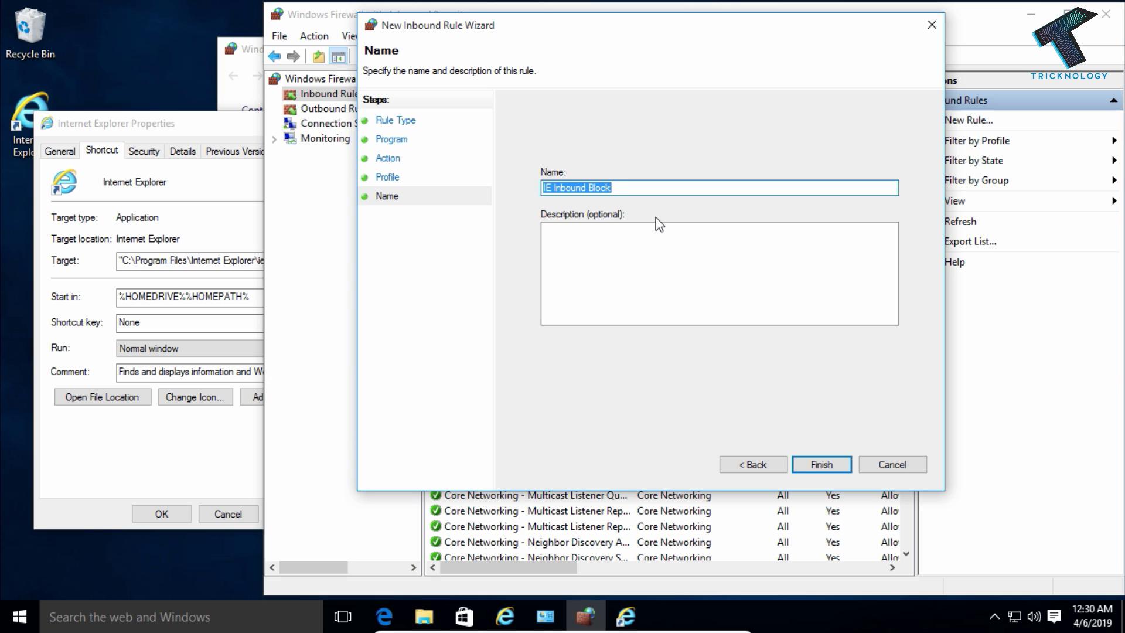
click(822, 464)
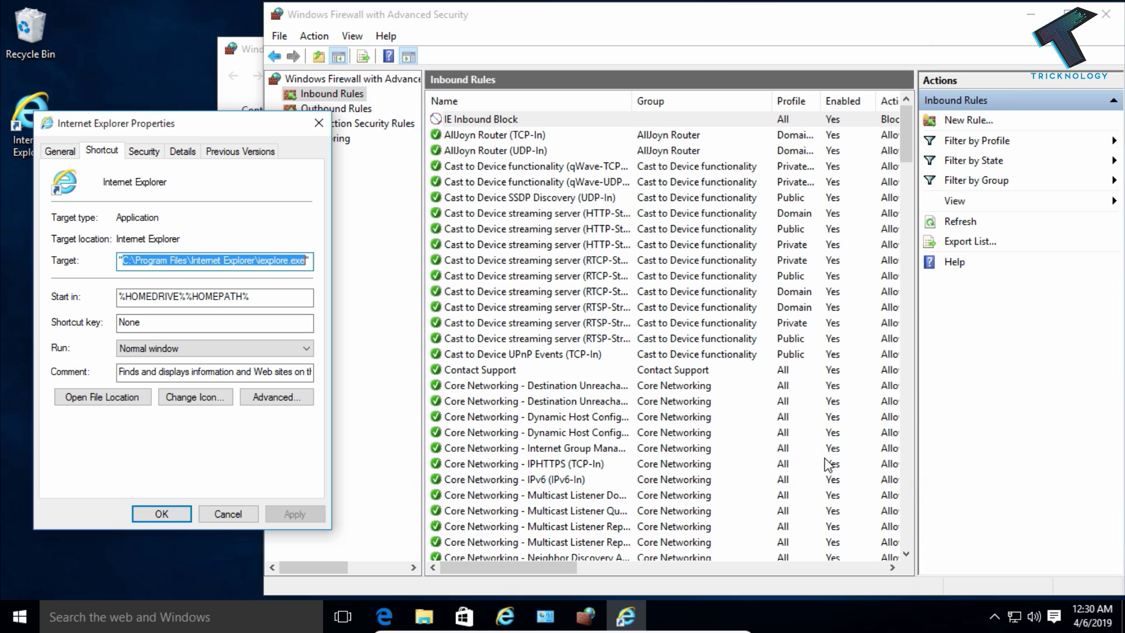
click(362, 110)
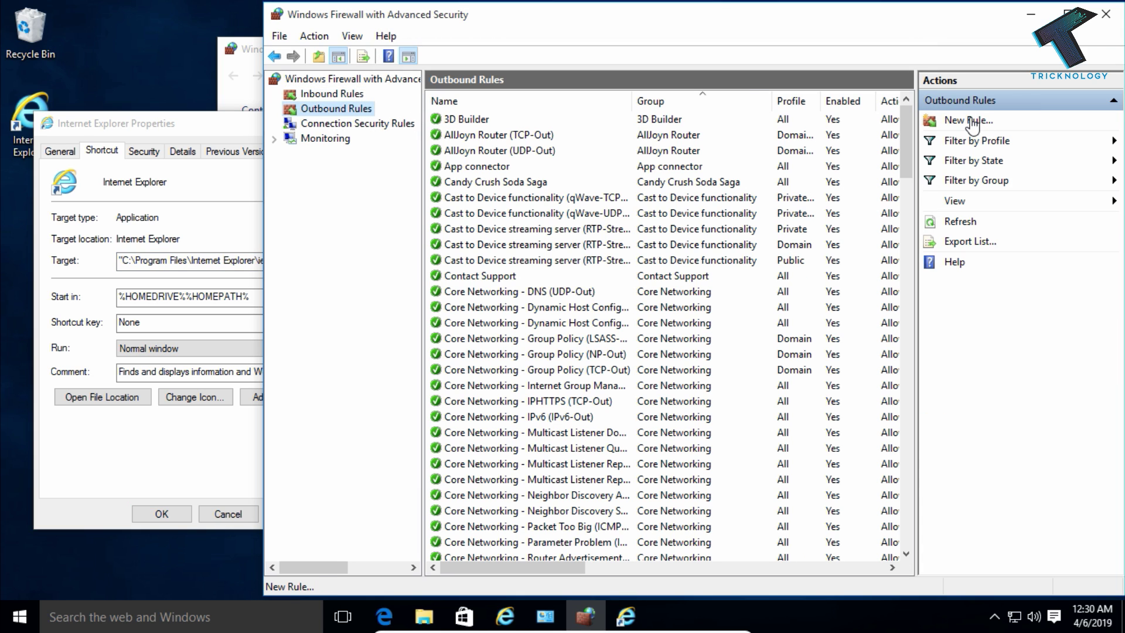
Start a new outbound Program rule and browse to iexplore.exe as its program
click(971, 121)
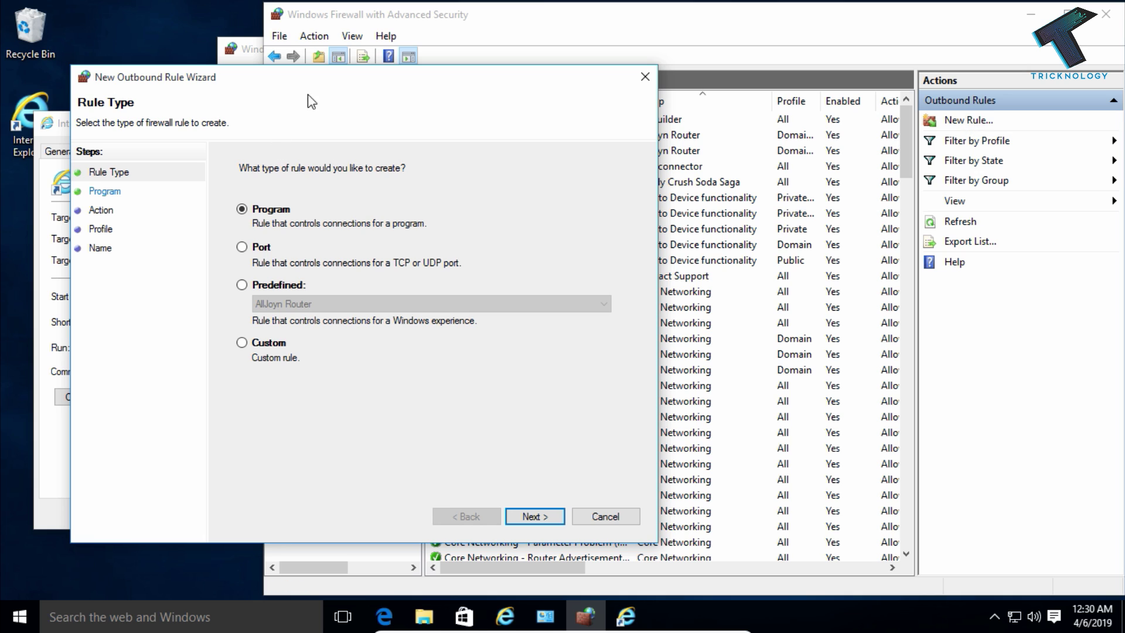
drag(413, 78, 612, 63)
click(784, 498)
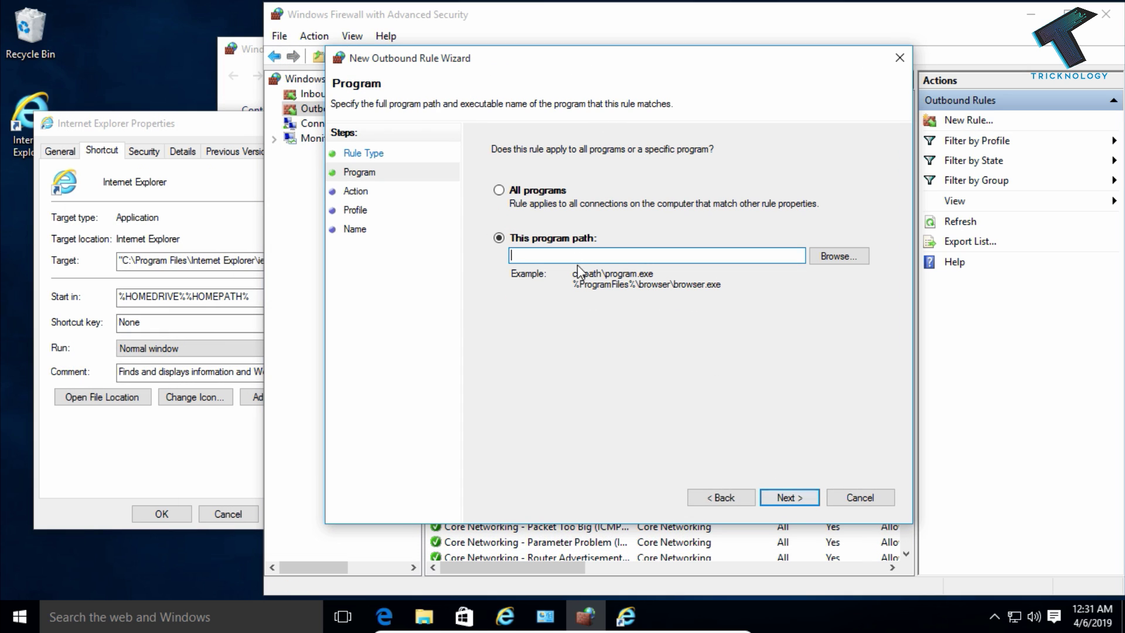
click(851, 257)
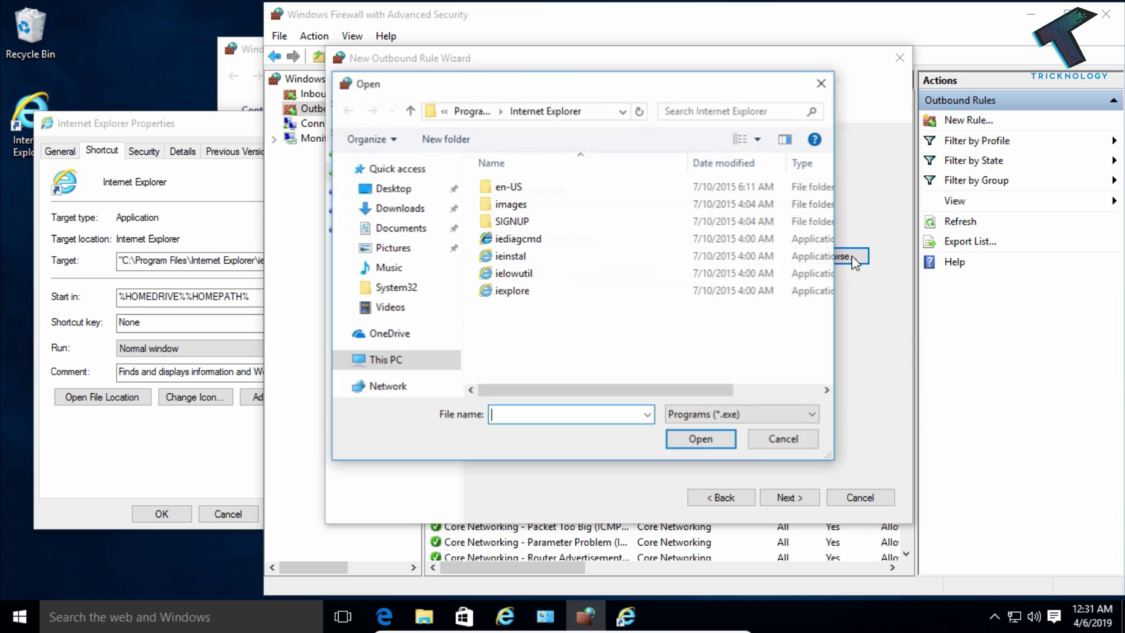
double_click(588, 294)
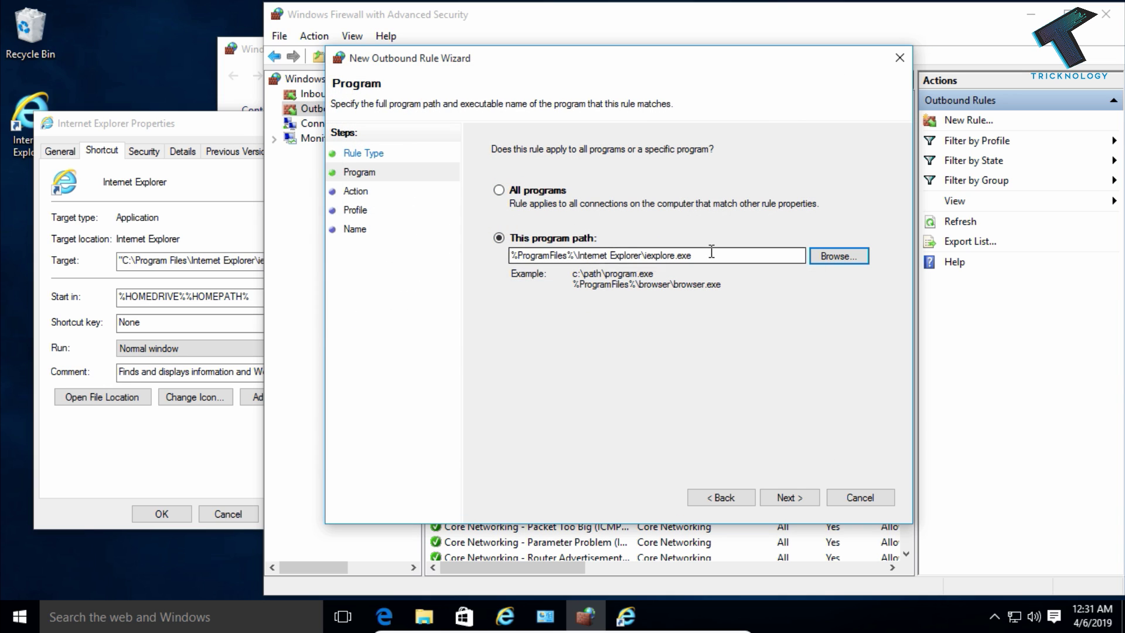
Block the connection on all profiles and name the outbound rule 'IE Outbound Block'
click(817, 498)
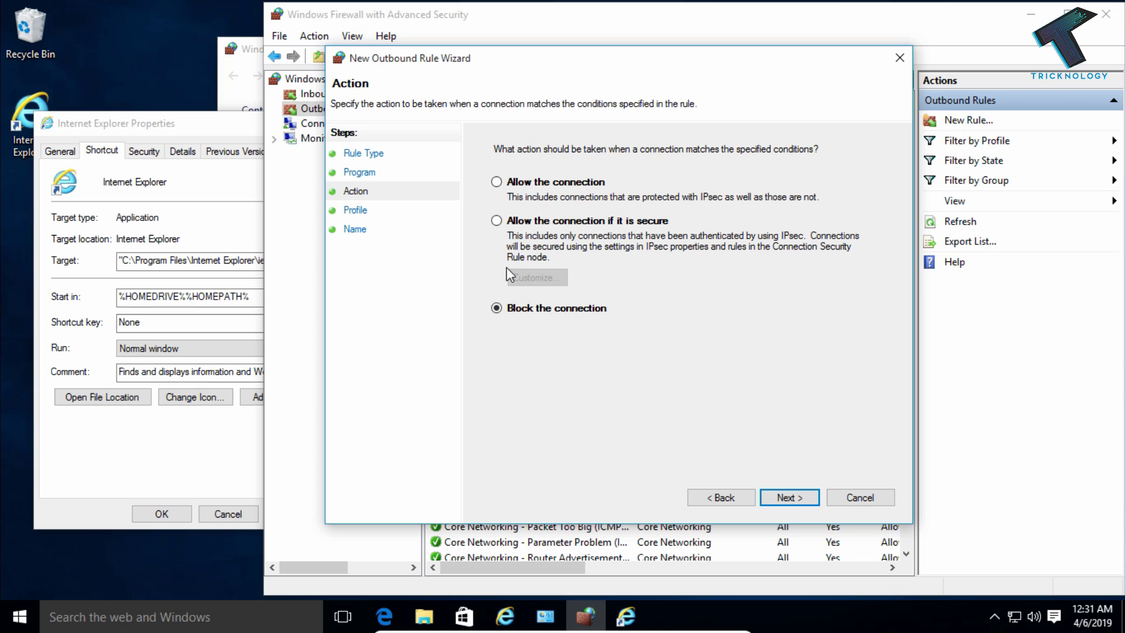
click(792, 499)
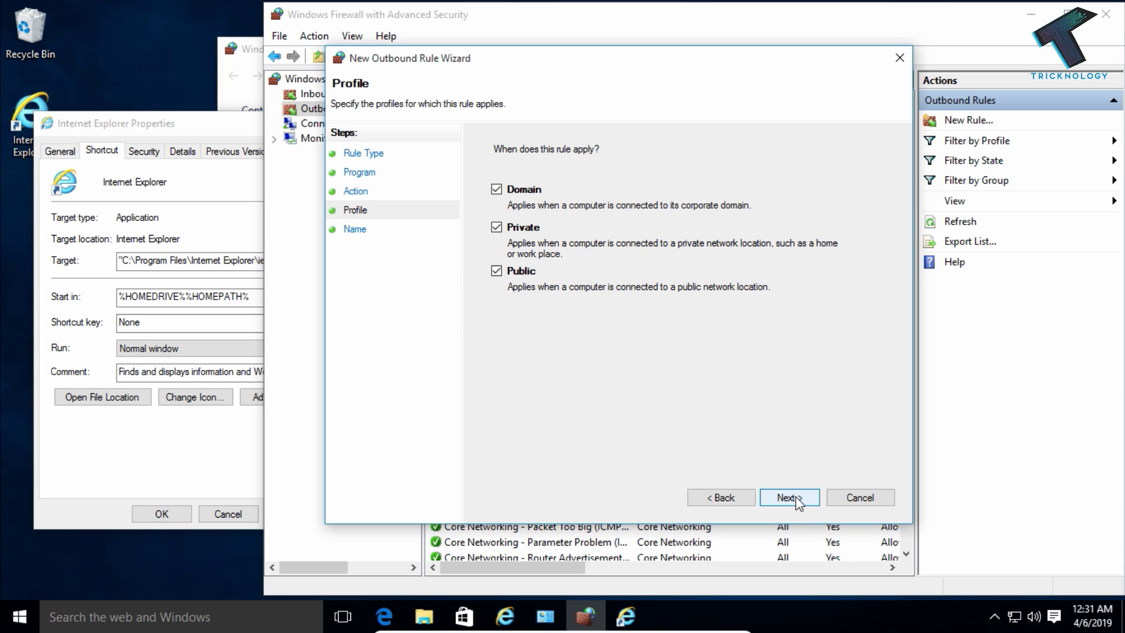
click(796, 499)
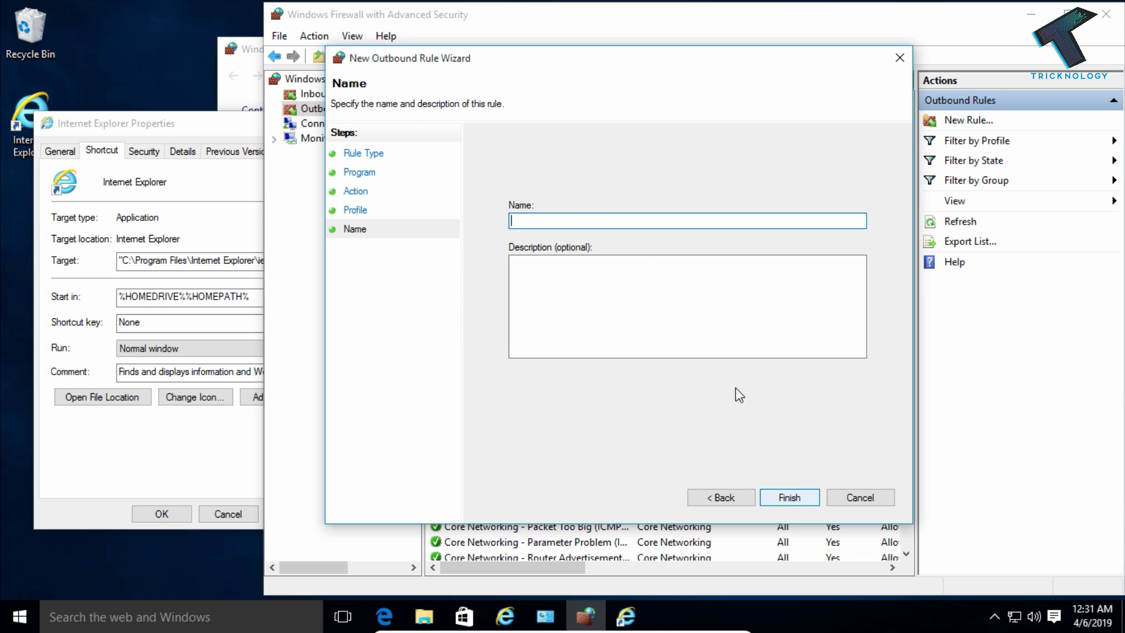
text(IE Inbound Block)
drag(521, 223, 561, 229)
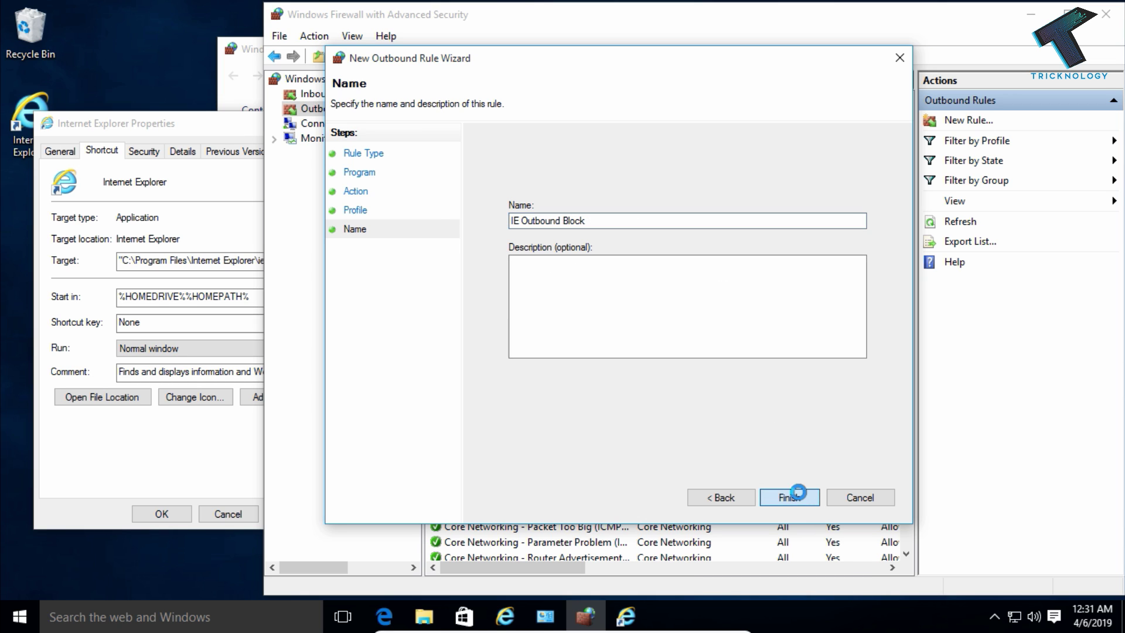
click(788, 497)
click(162, 514)
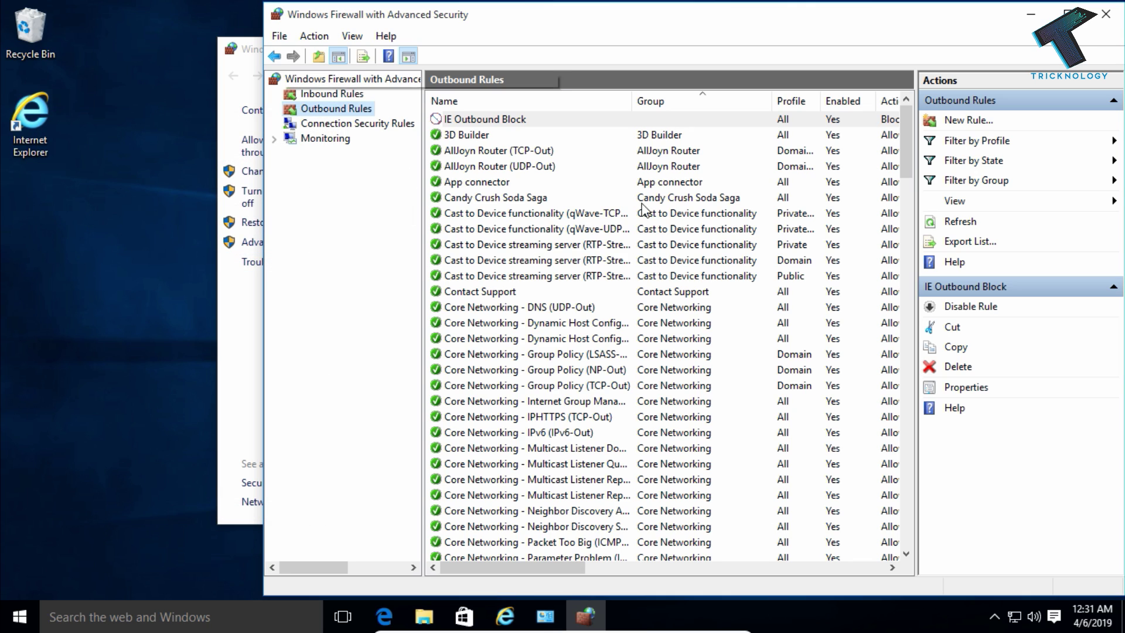